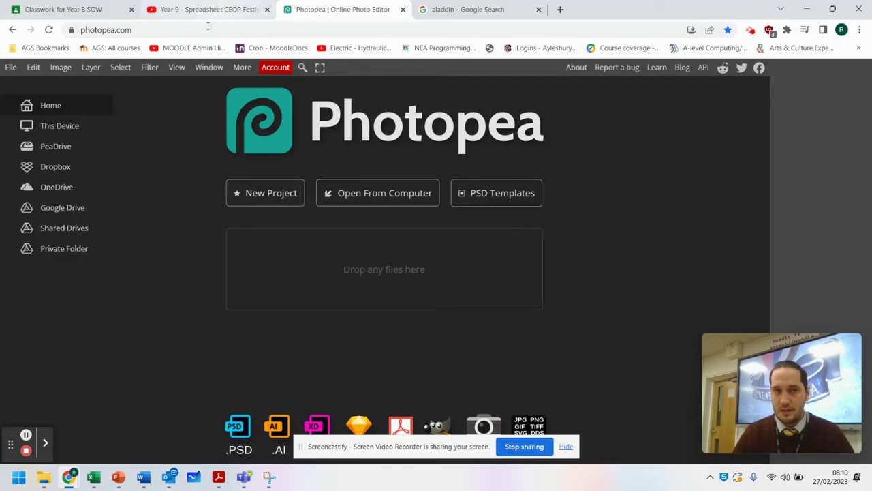
Step: Open the Aladdin file from the Desktop with Open From Computer
left_click(164, 30)
left_click(169, 229)
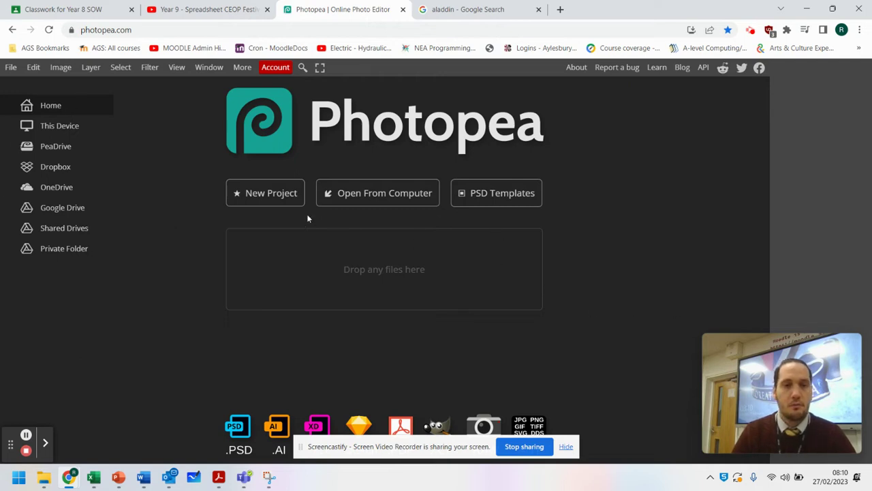
left_click(374, 195)
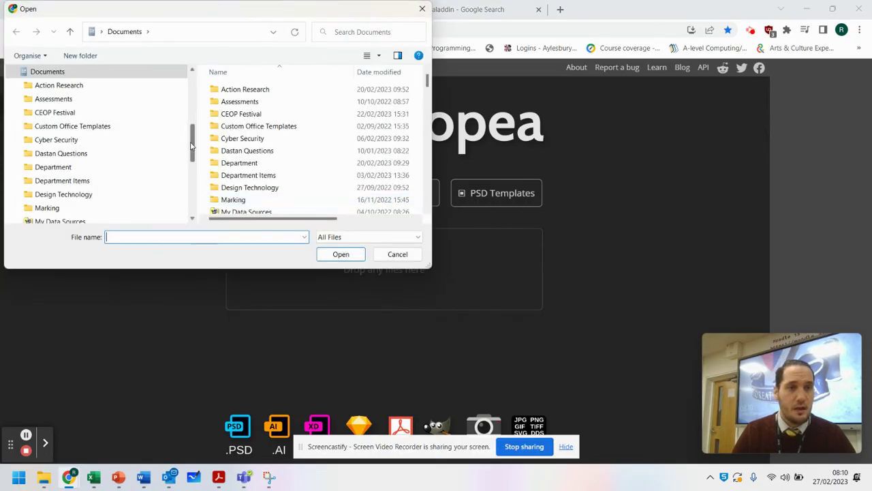
scroll(117, 118, "up", 5)
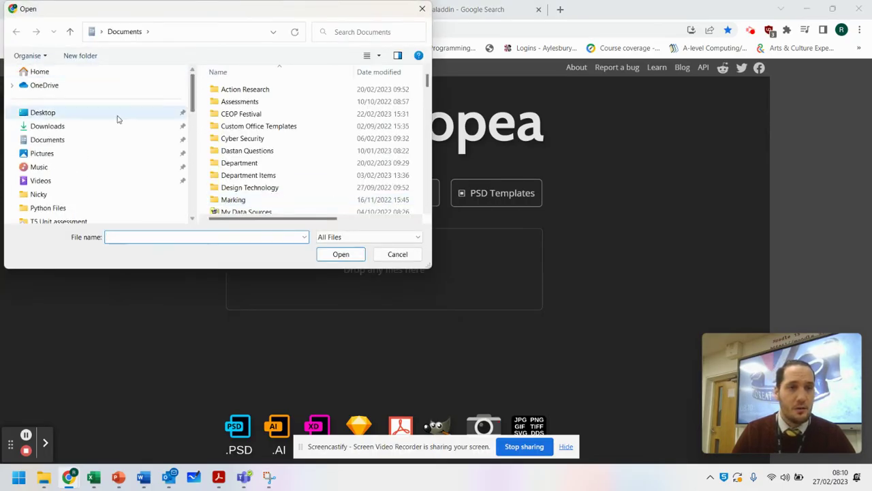
left_click(82, 115)
left_click(225, 90)
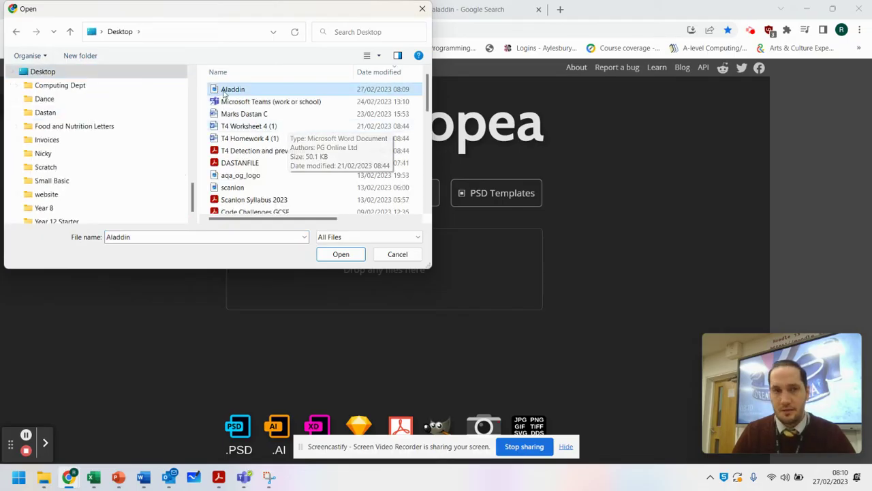
left_click(341, 254)
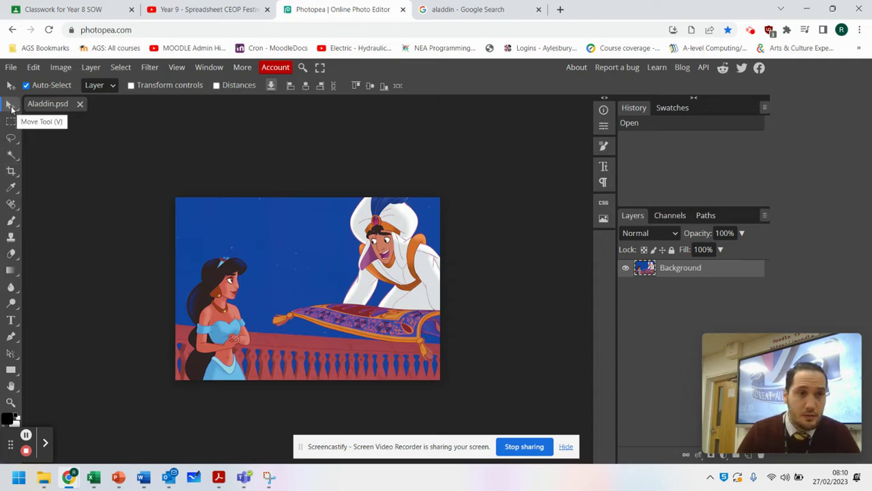
Step: Rectangle-crop the picture's left edge past Jasmine so Aladdin on the carpet remains
left_click(11, 172)
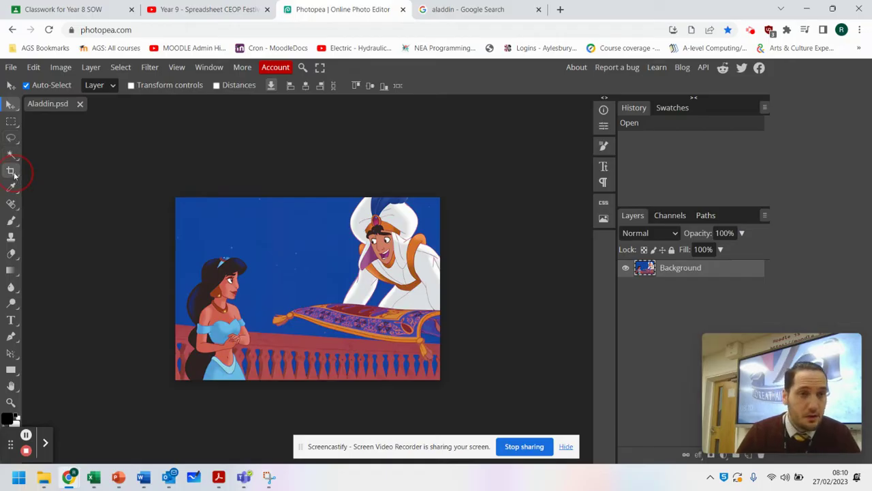
left_click(57, 174)
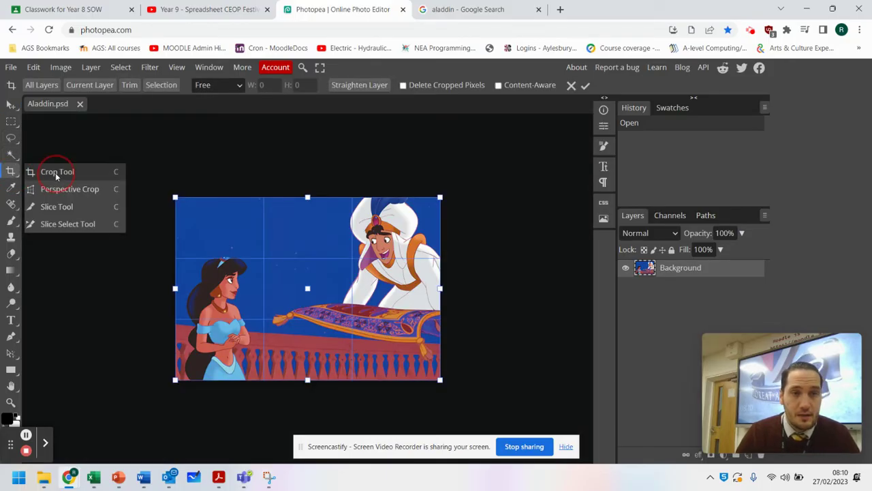
left_click(11, 172)
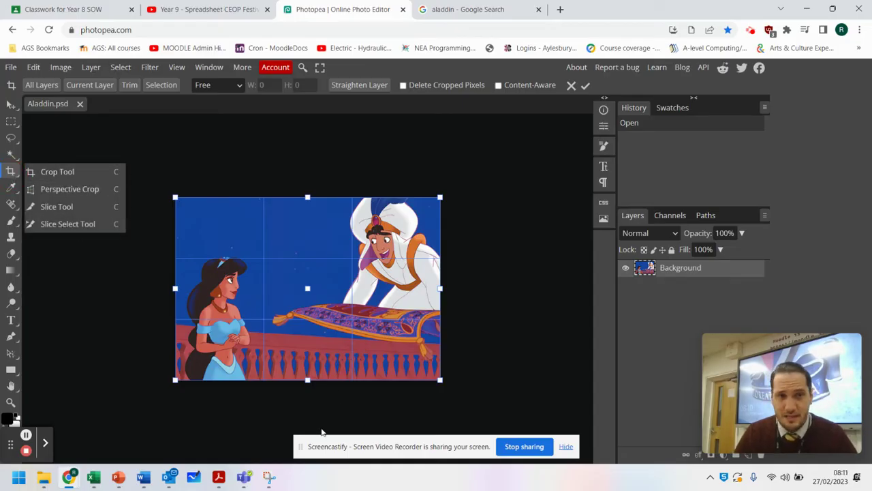
left_click(84, 172)
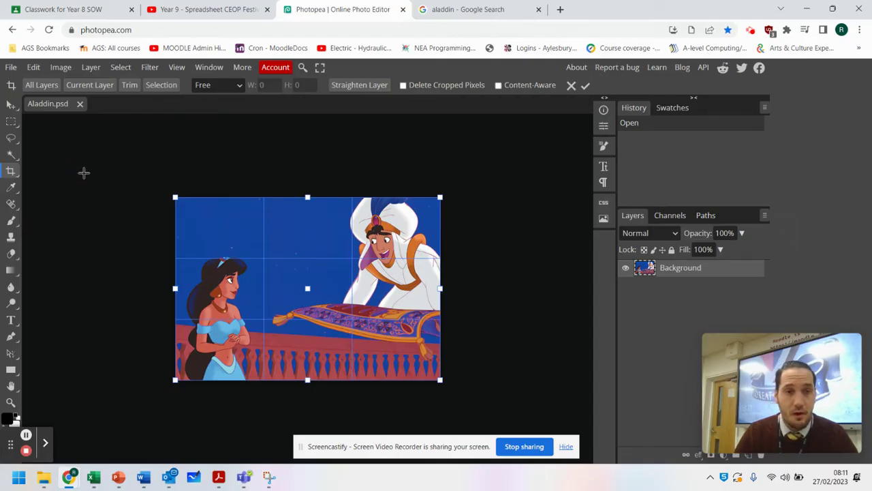
left_click_drag(175, 289, 269, 313)
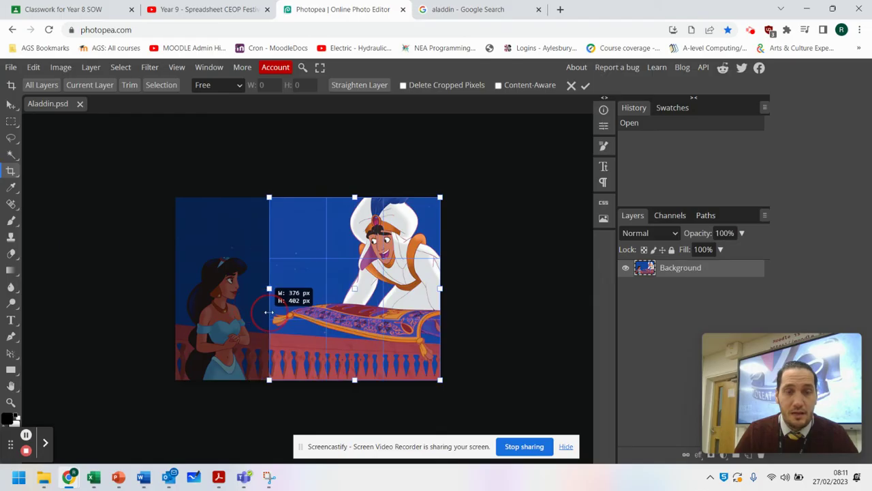
left_click_drag(269, 312, 269, 312)
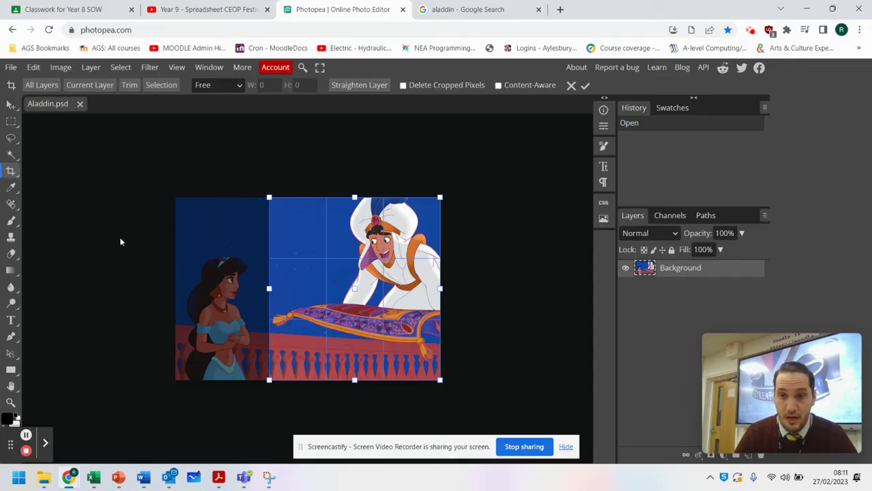
key("Return")
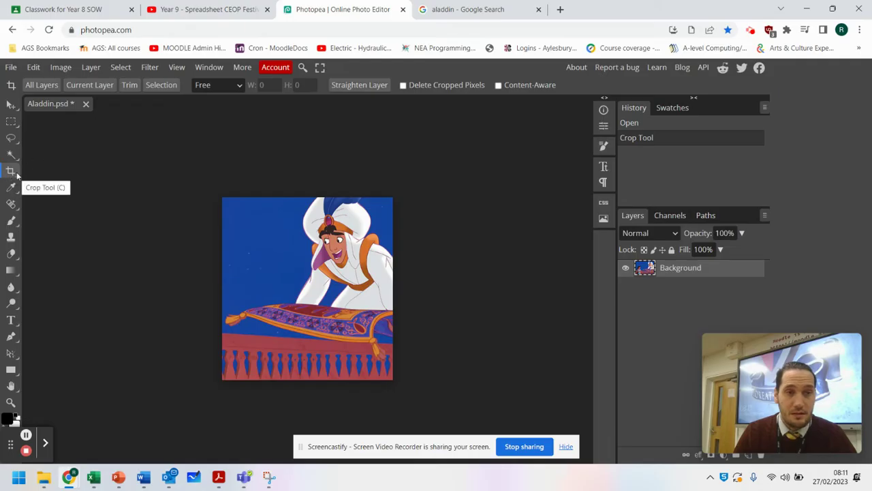
Step: Recrop to a nearly square frame by adjusting the left, top and right edges
left_click_drag(201, 184, 420, 362)
left_click_drag(206, 273, 221, 272)
left_click_drag(321, 184, 321, 197)
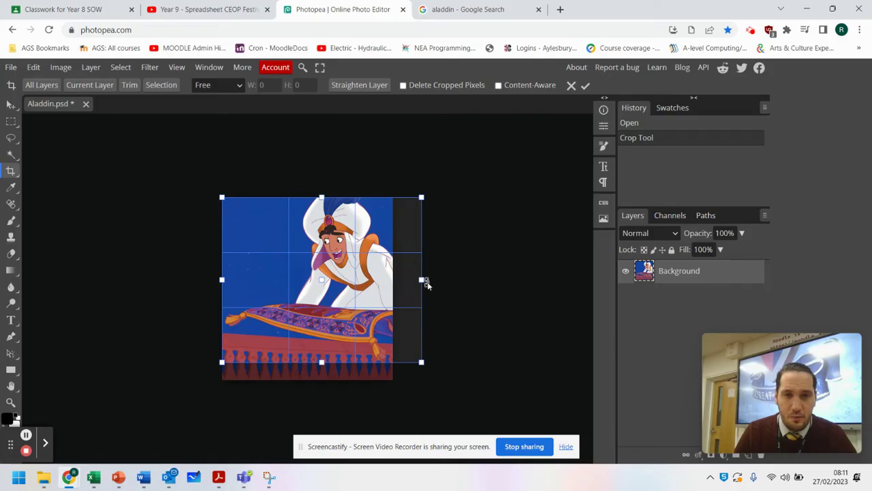
left_click_drag(419, 279, 393, 279)
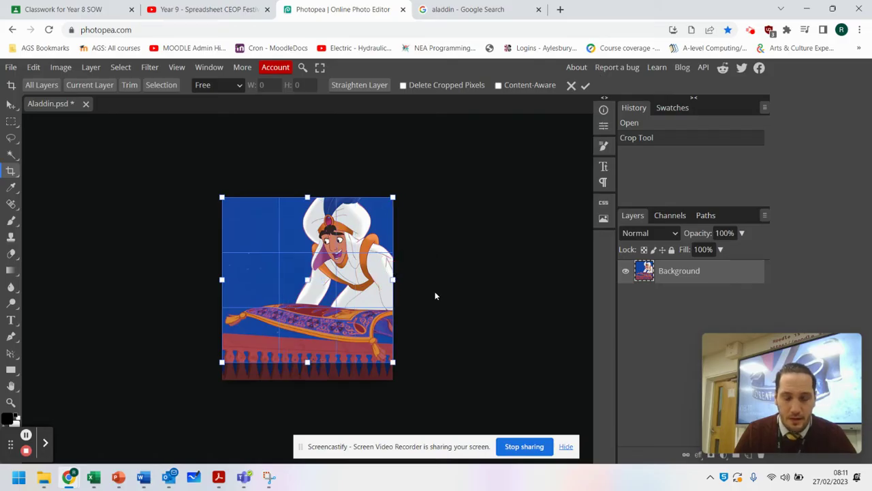
key("Return")
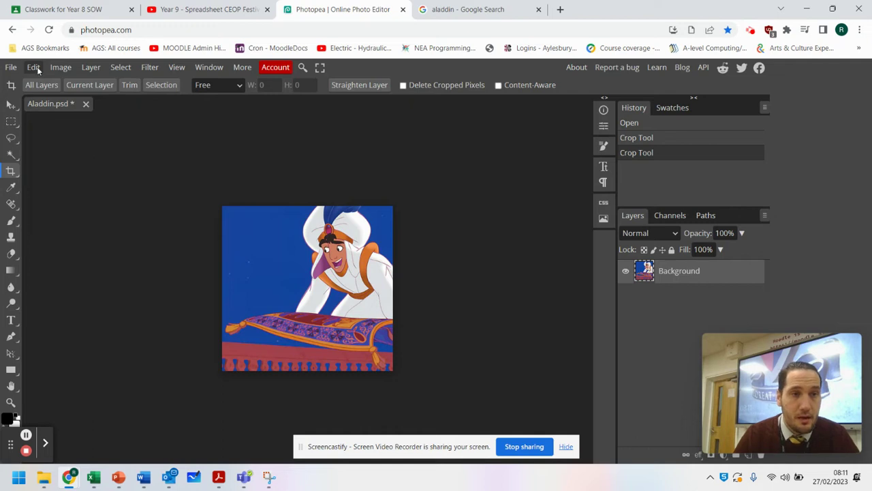
Step: Rotate the picture -21.2° with Edit > Transform > Rotate, undo it, then select all
left_click(11, 105)
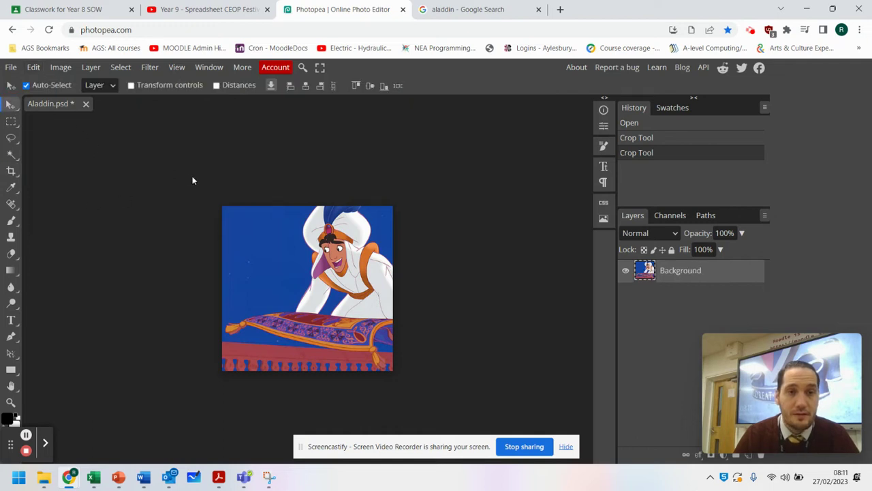
left_click(34, 68)
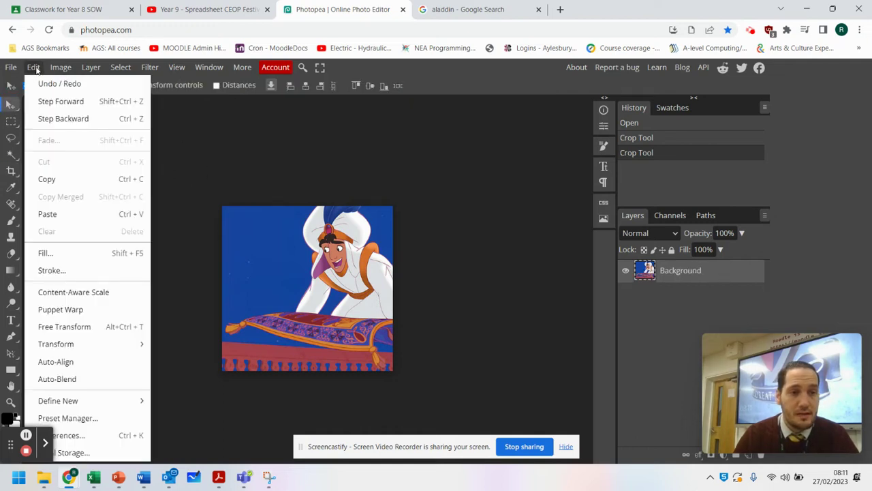
mouse_move(142, 349)
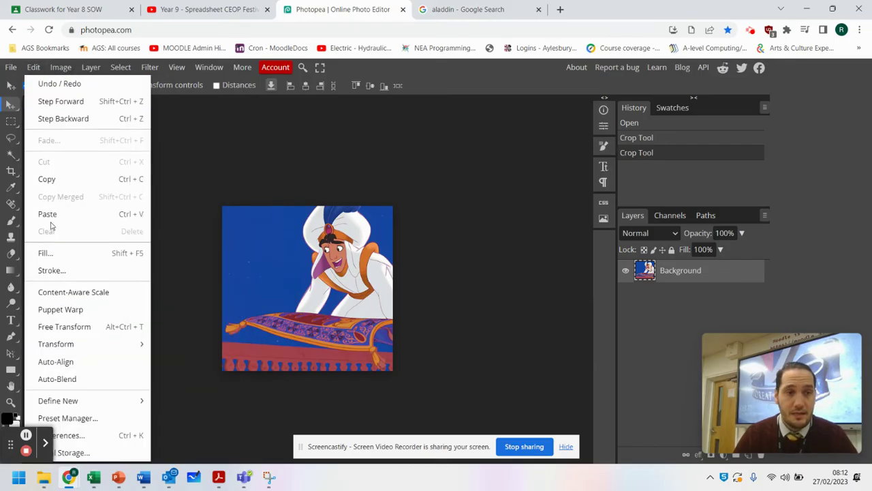
left_click(100, 353)
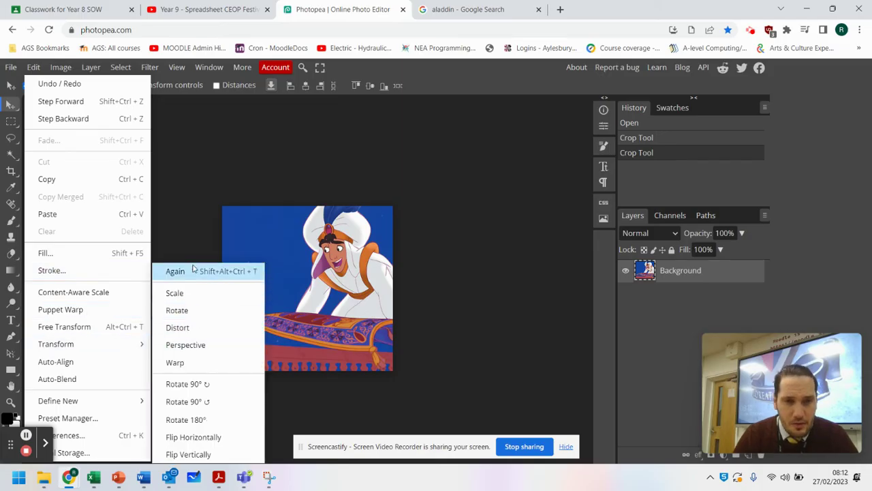
left_click(199, 316)
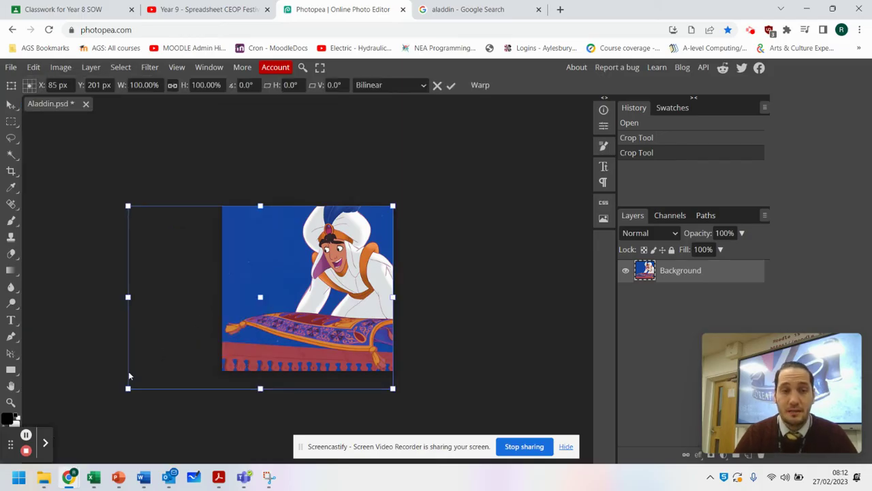
left_click_drag(124, 403, 136, 440)
key("Return")
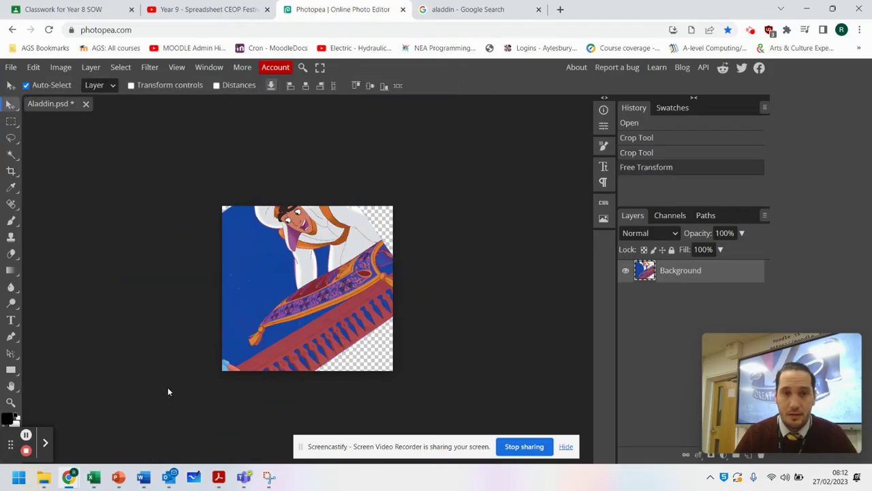
key("ctrl+z")
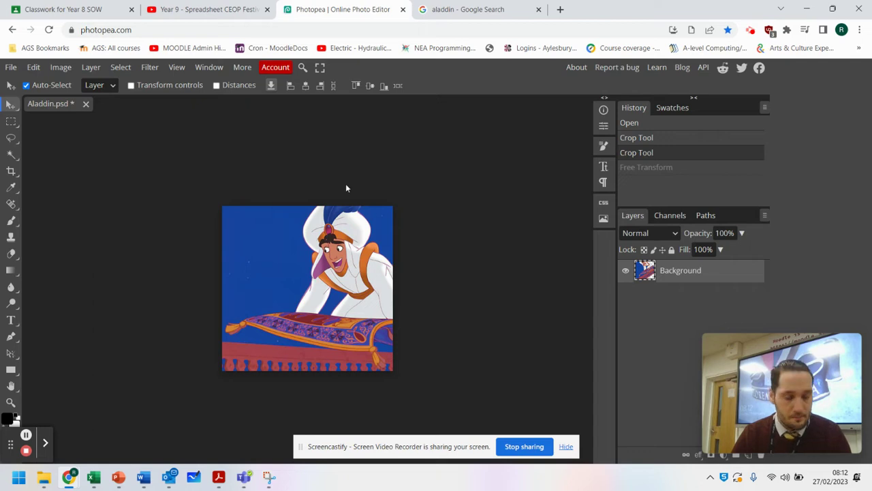
key("ctrl+a")
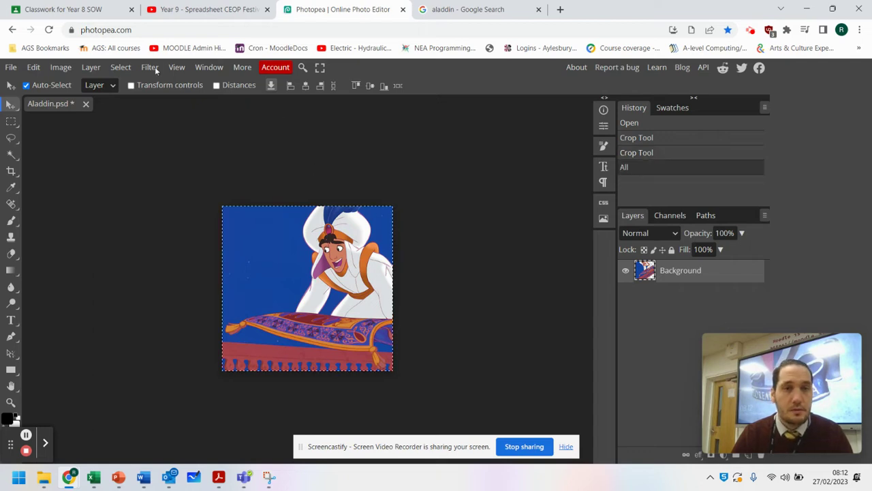
Step: Rotate the image 90° clockwise, then 90° counter-clockwise back upright
left_click(68, 68)
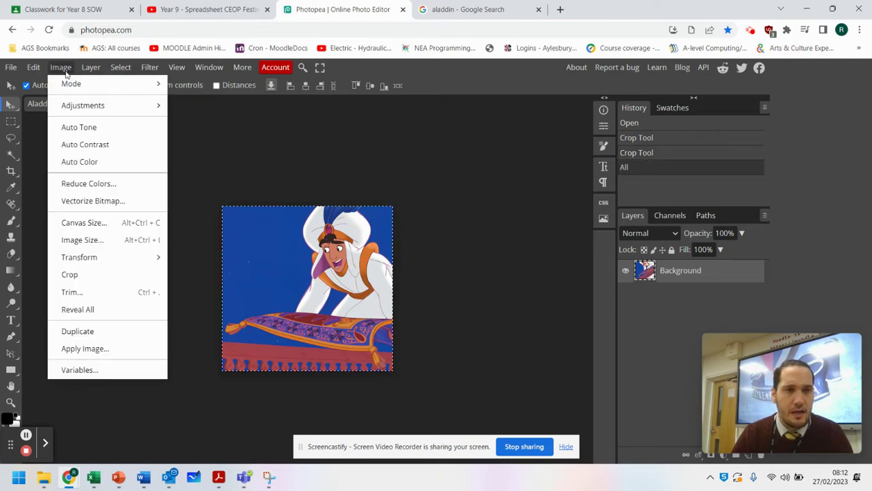
mouse_move(113, 264)
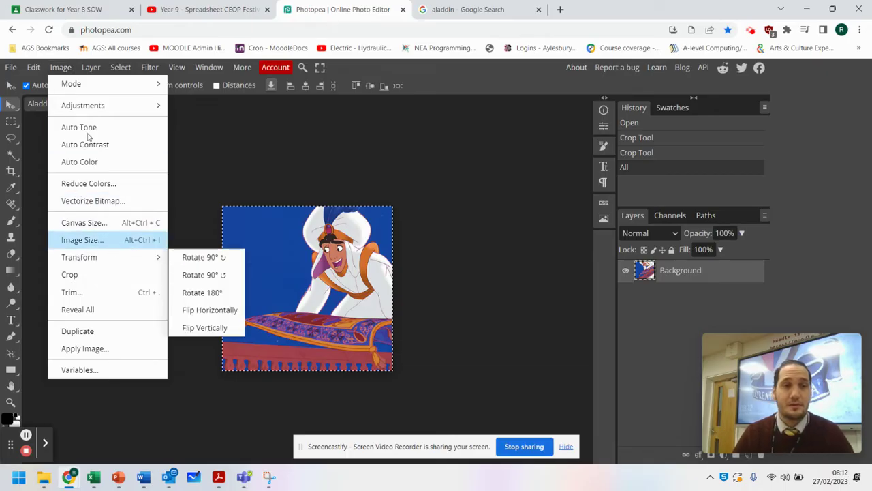
left_click(33, 67)
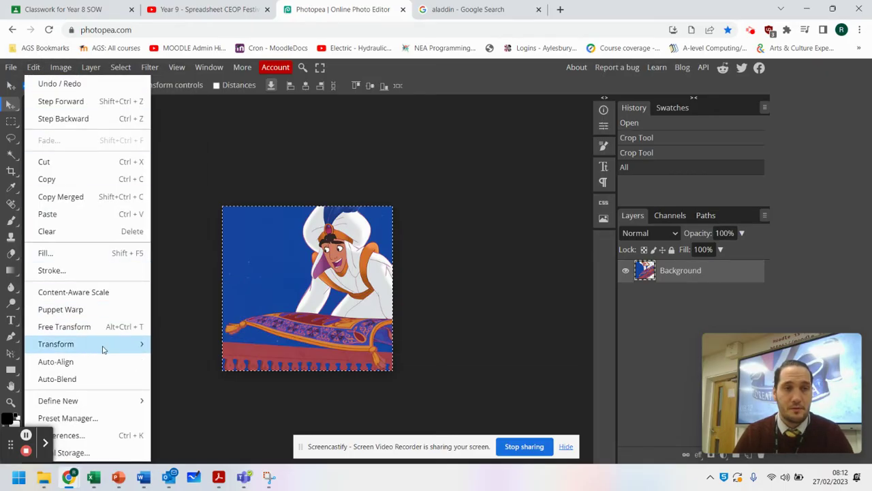
mouse_move(105, 345)
left_click(61, 67)
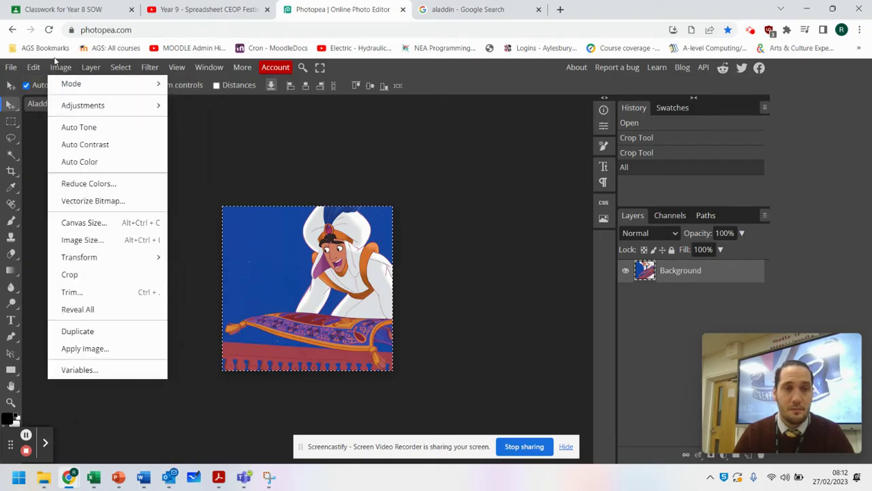
mouse_move(139, 260)
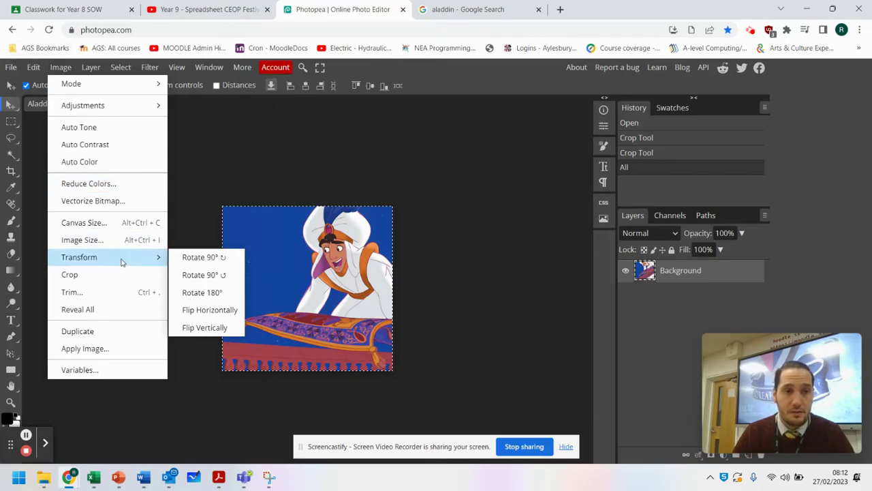
left_click(232, 259)
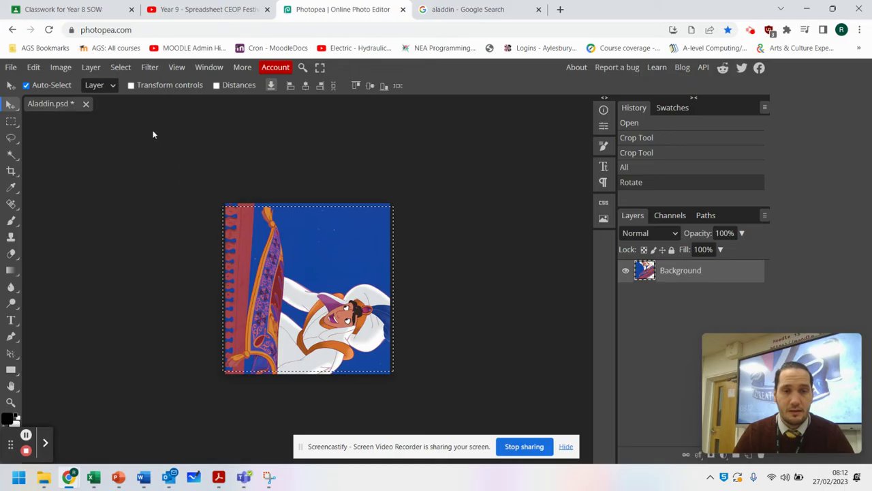
left_click(63, 68)
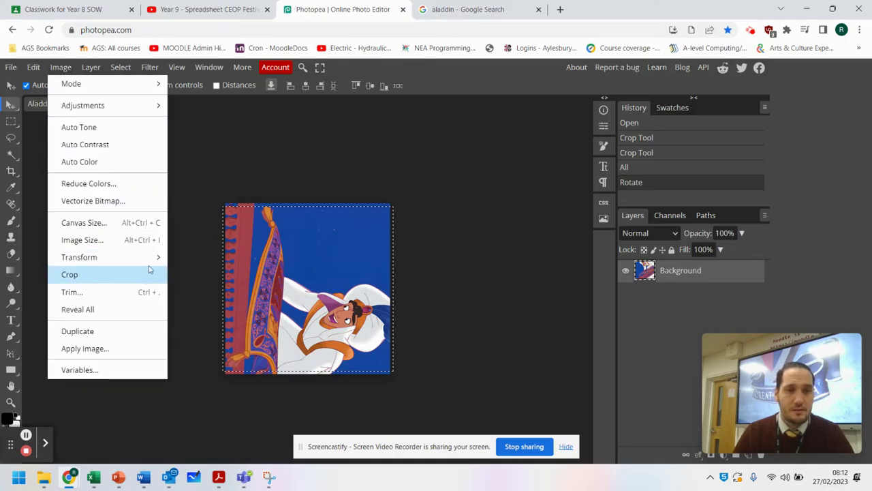
left_click(190, 277)
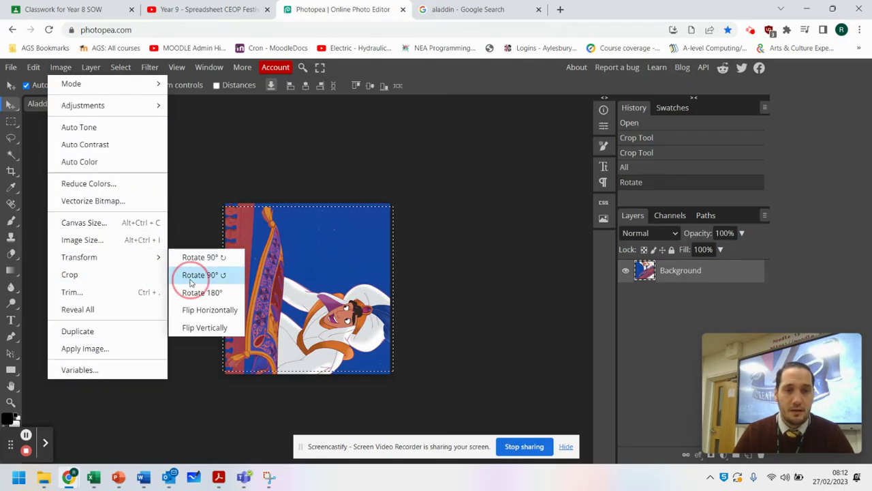
Step: Flip the image horizontally with Image > Transform > Flip Horizontally
left_click(61, 67)
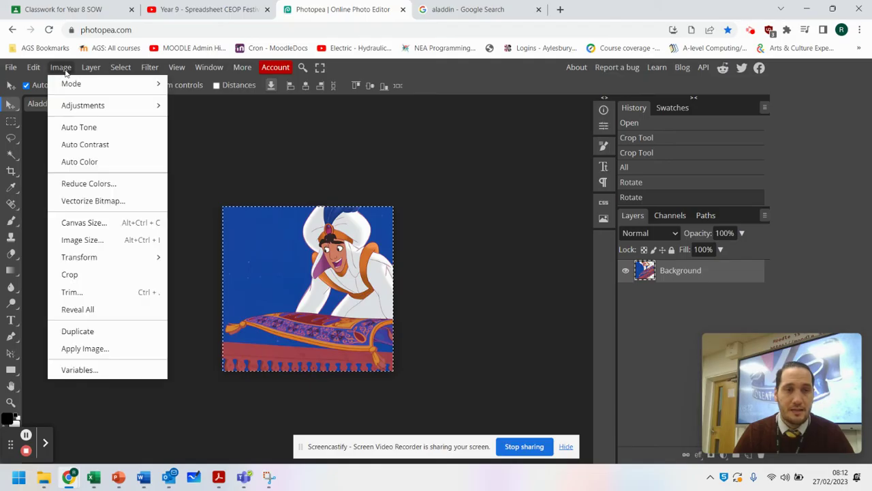
left_click(140, 257)
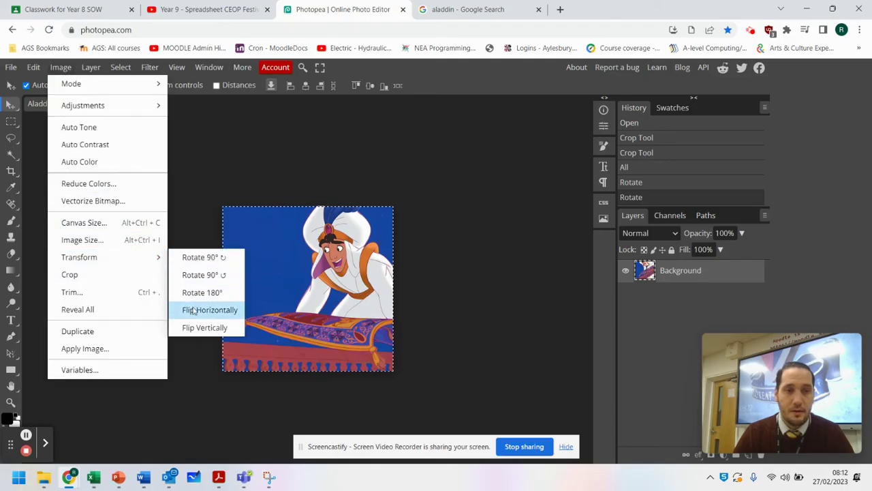
left_click(195, 312)
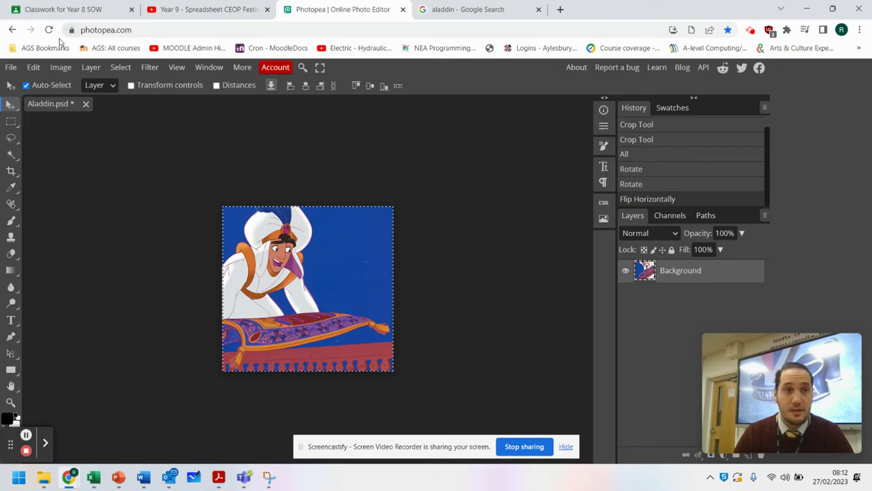
left_click(61, 70)
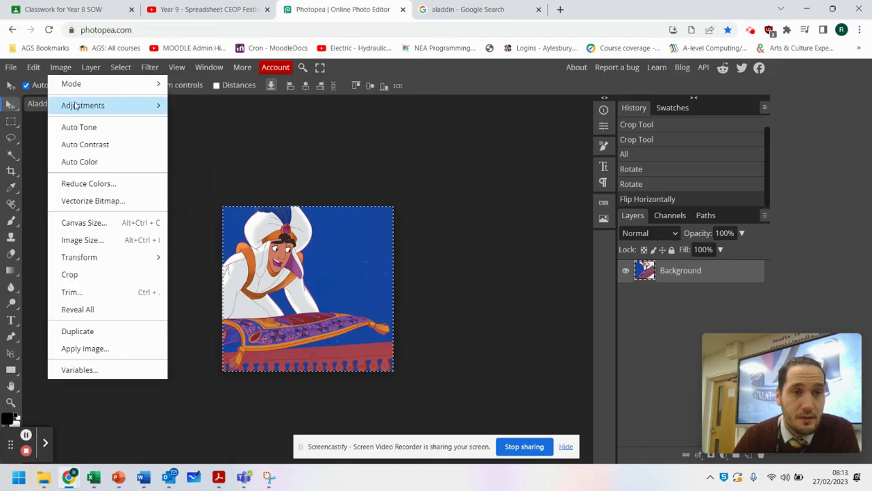
Step: Show the Image > Adjustments submenu
mouse_move(77, 103)
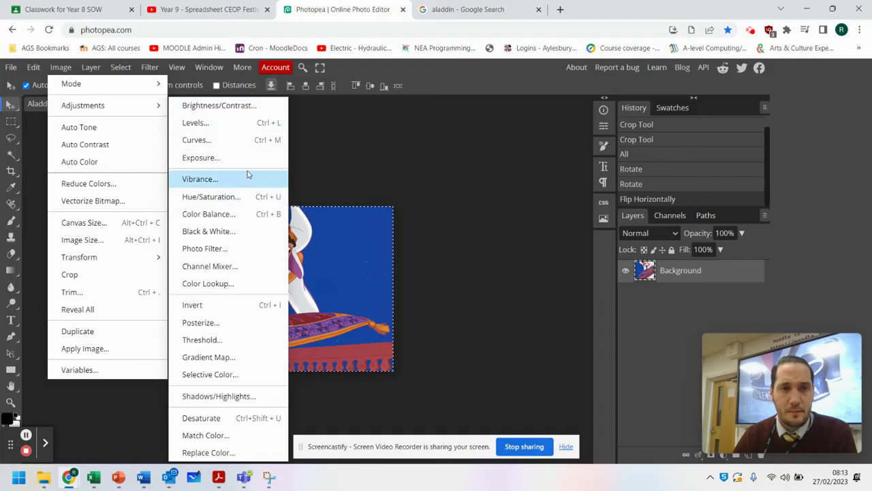
Step: Preview Hue/Saturation with saturation -68, red Colorize and lightness -28, then reset to zero
left_click(251, 197)
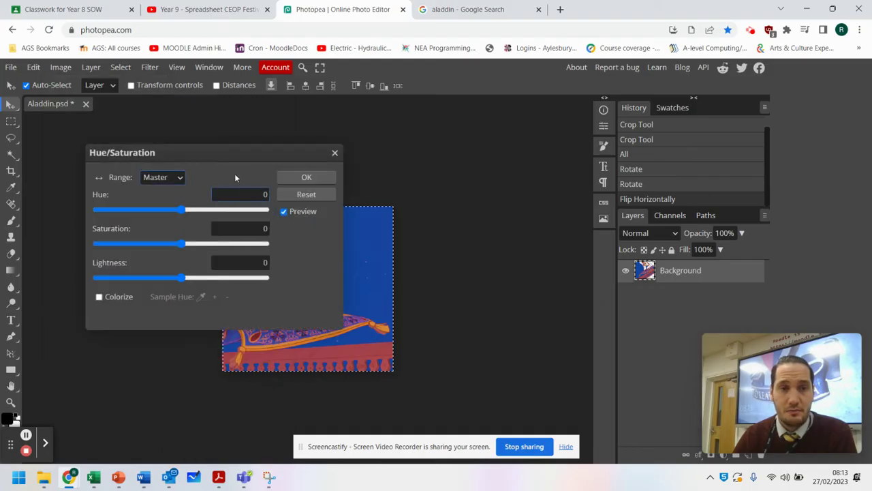
left_click_drag(243, 154, 627, 106)
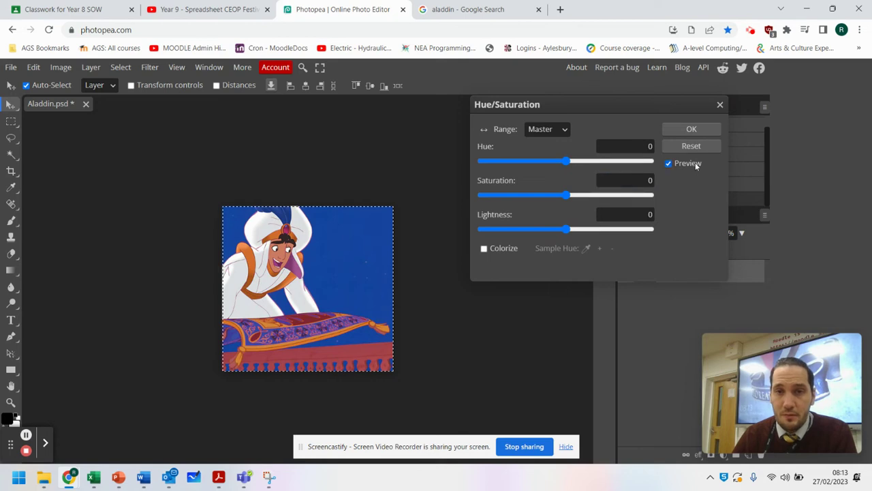
left_click_drag(543, 154, 509, 203)
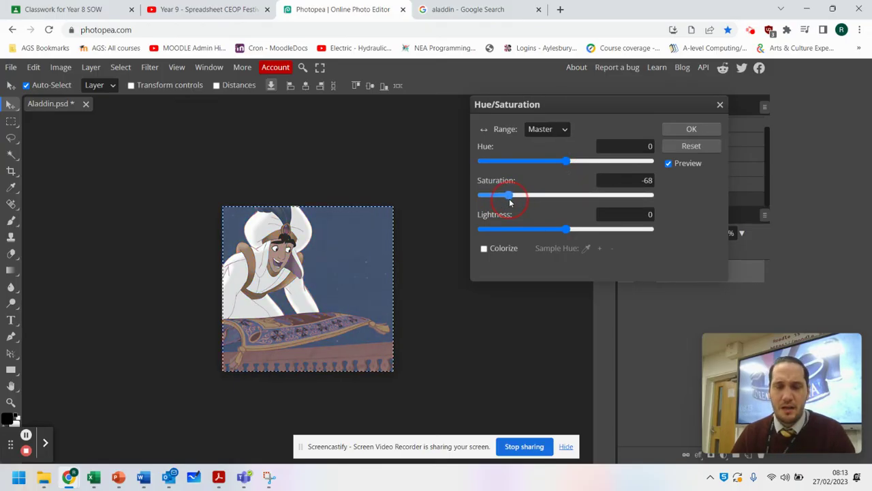
left_click(484, 248)
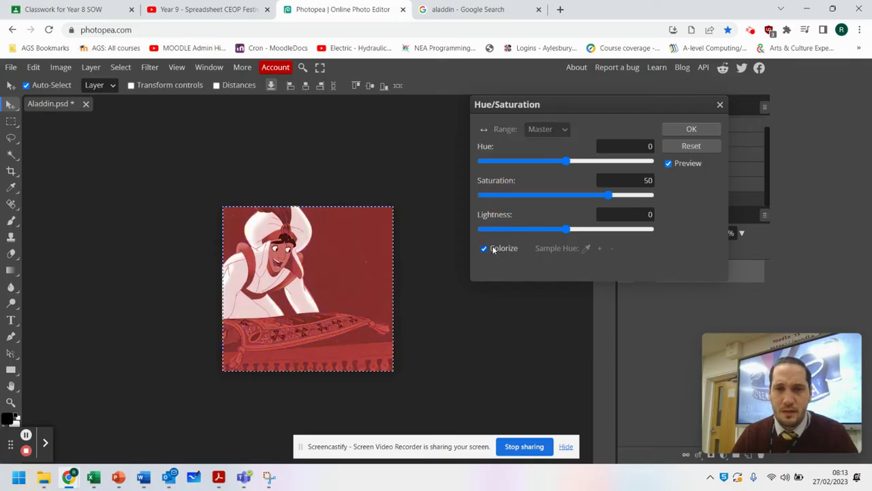
left_click_drag(578, 197, 549, 225)
left_click(497, 250)
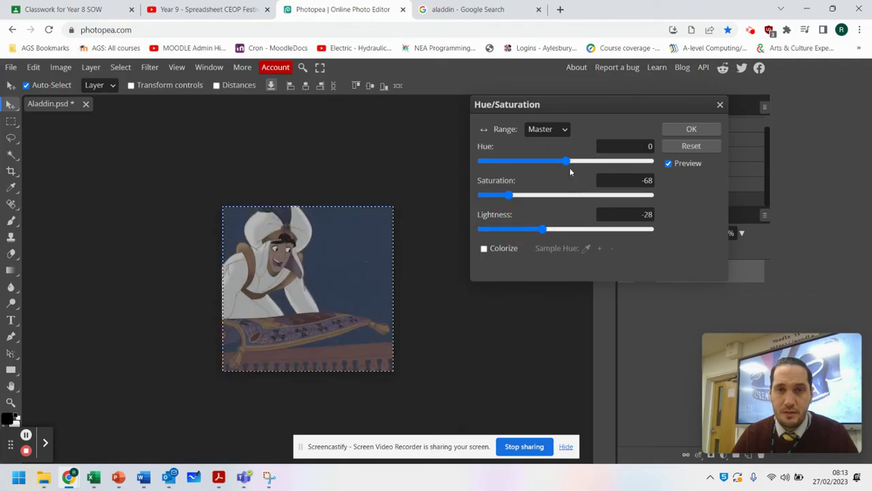
mouse_move(570, 169)
left_mouse_down()
mouse_move(621, 164)
mouse_move(534, 167)
mouse_move(565, 171)
left_mouse_up()
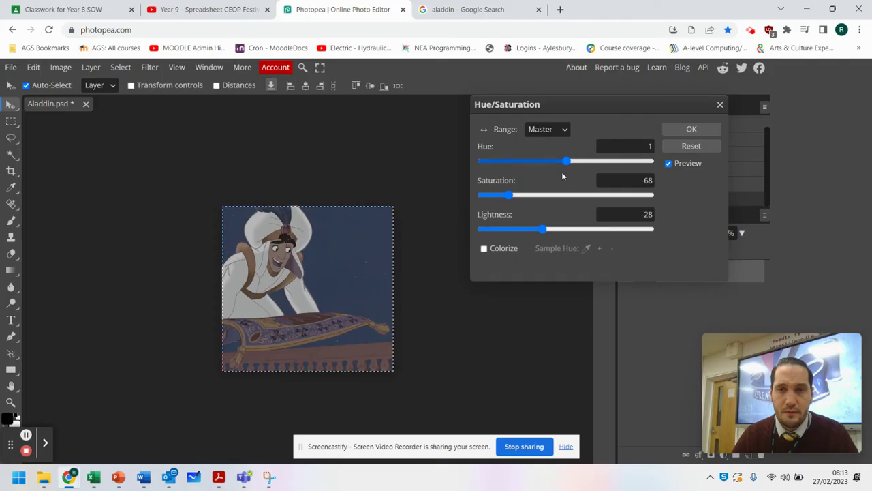
left_click(689, 147)
Step: Close Hue/Saturation without applying and open Image > Adjustments > Color Balance
left_click(720, 106)
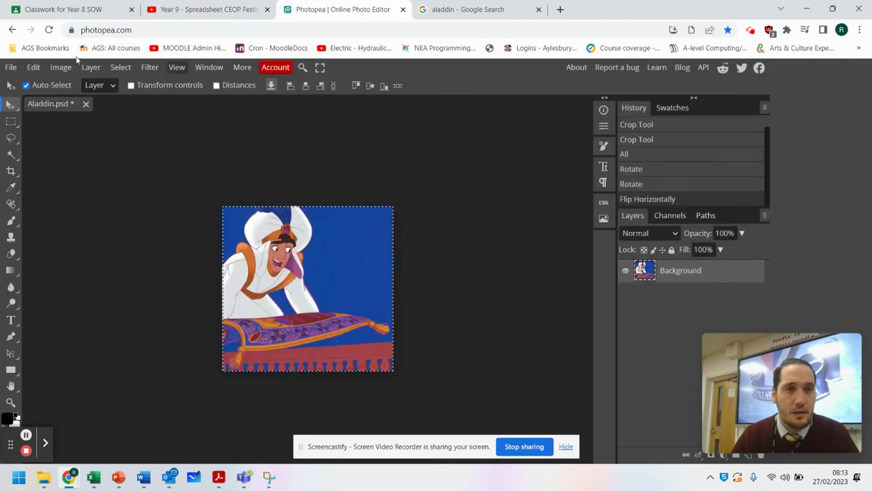
left_click(89, 69)
mouse_move(68, 69)
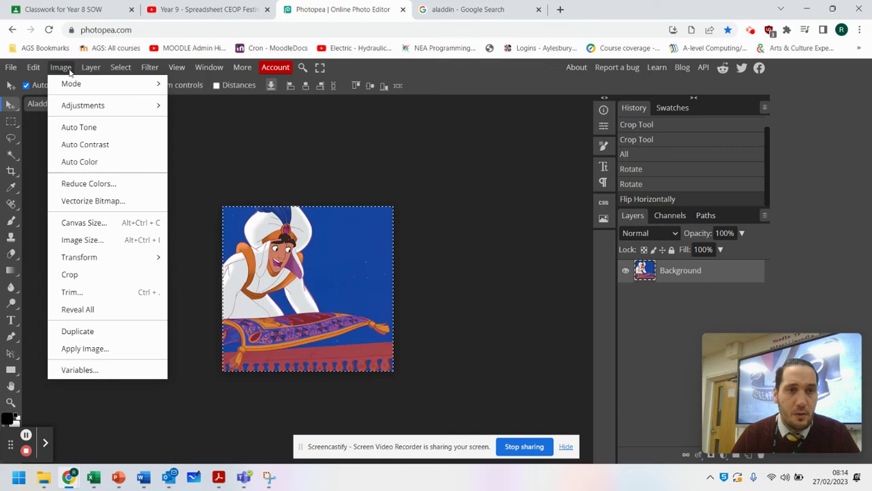
mouse_move(83, 107)
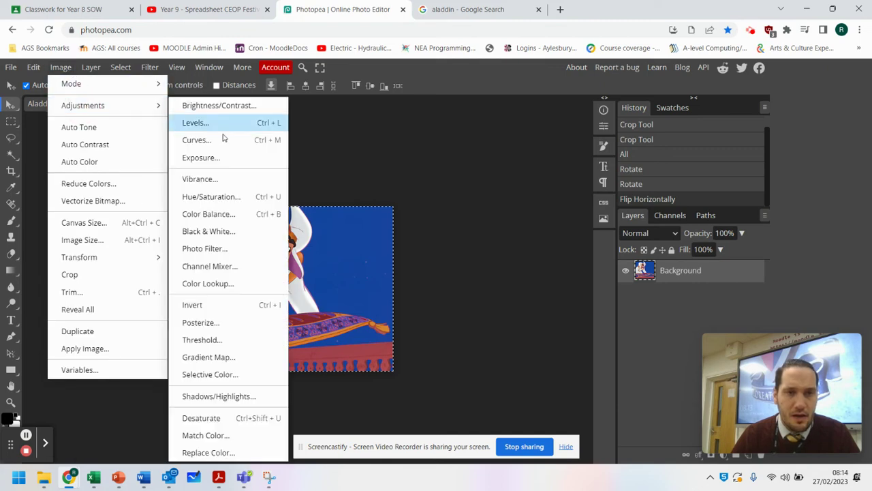
left_click(217, 214)
Step: Shift the shadows to Cyan-Red 100, Magenta-Green 89, Yellow-Blue 100, then close unapplied
left_click_drag(213, 159, 634, 114)
left_click_drag(602, 164, 694, 168)
left_click_drag(602, 197, 669, 193)
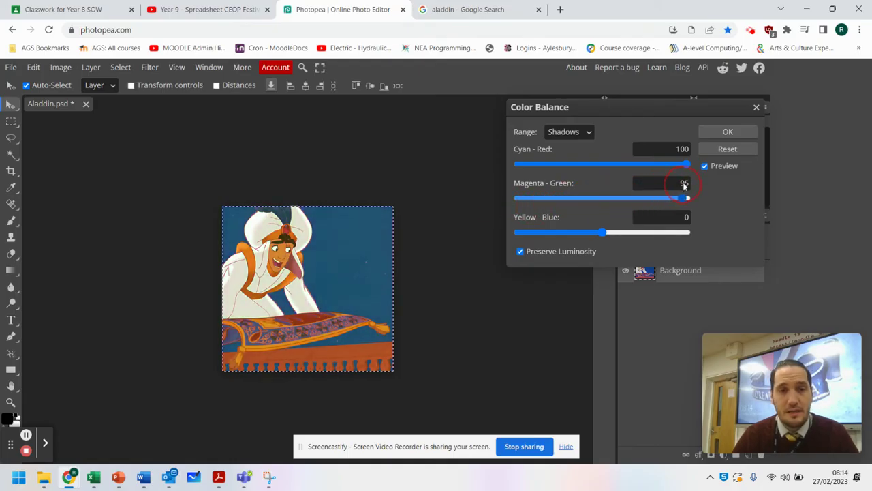
left_click_drag(573, 233, 500, 241)
left_click_drag(561, 237, 668, 223)
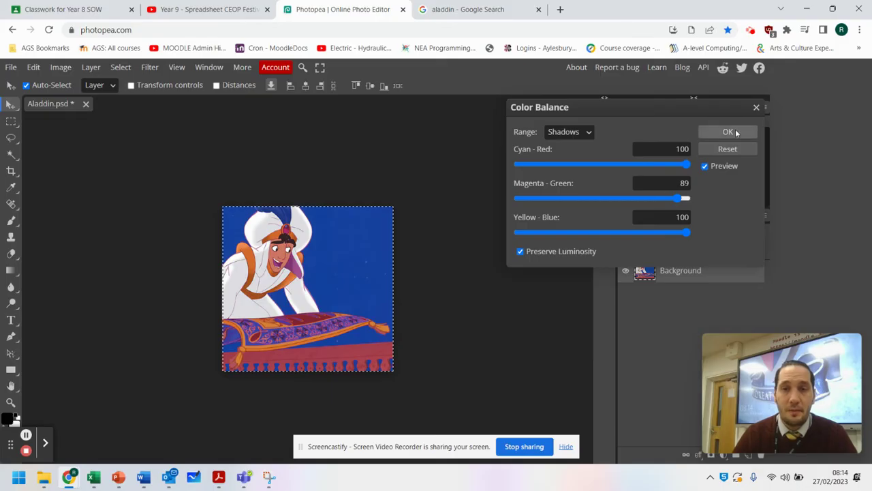
left_click(755, 107)
left_click(61, 67)
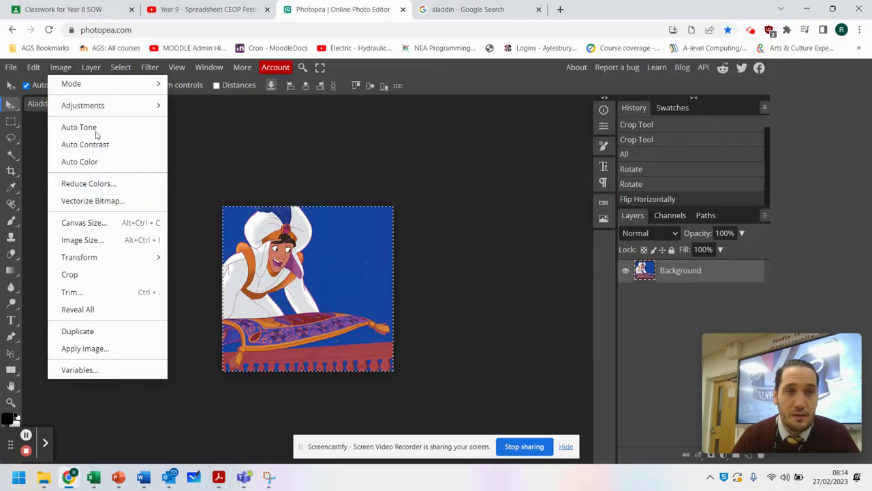
Step: Preview the Black & White adjustment and close it without applying
mouse_move(106, 107)
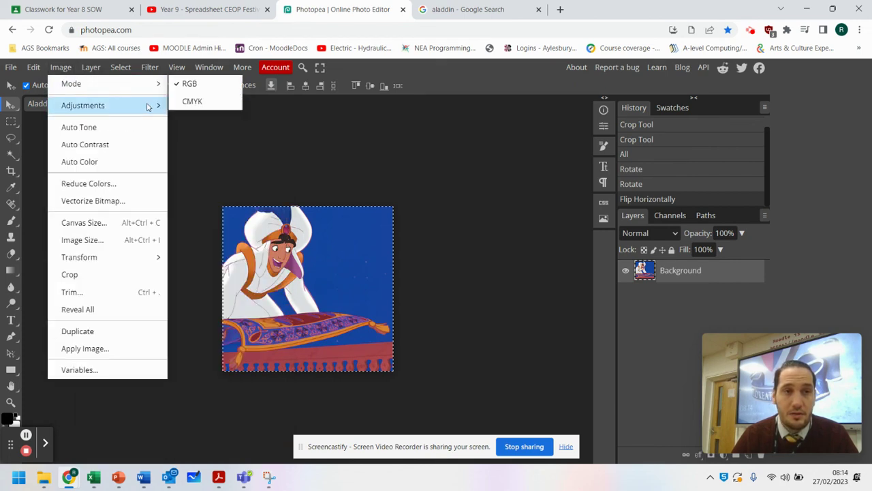
mouse_move(148, 107)
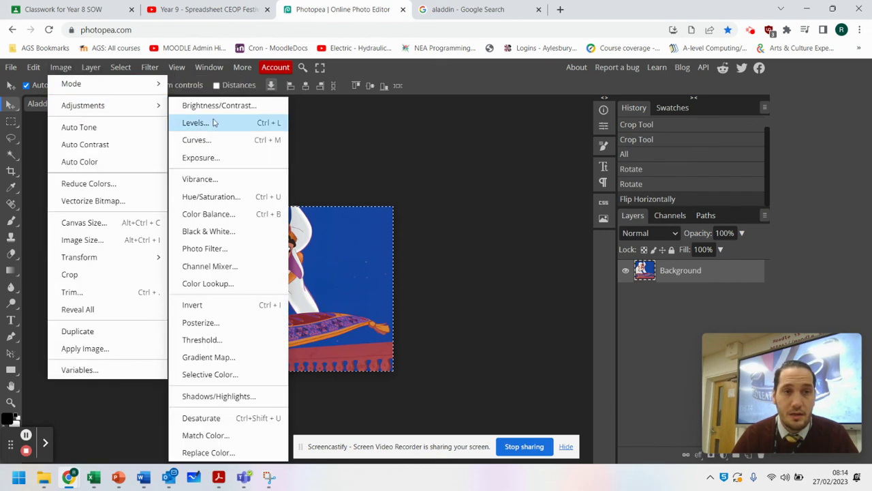
left_click(234, 232)
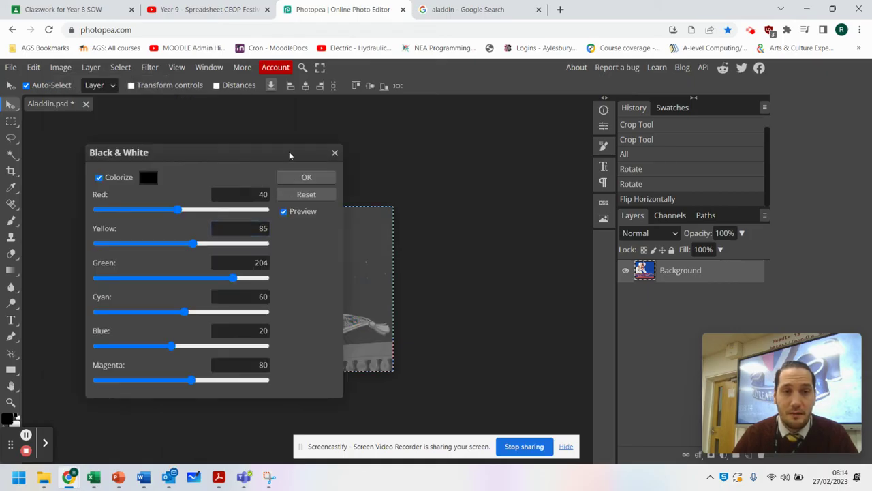
left_click_drag(290, 152, 676, 68)
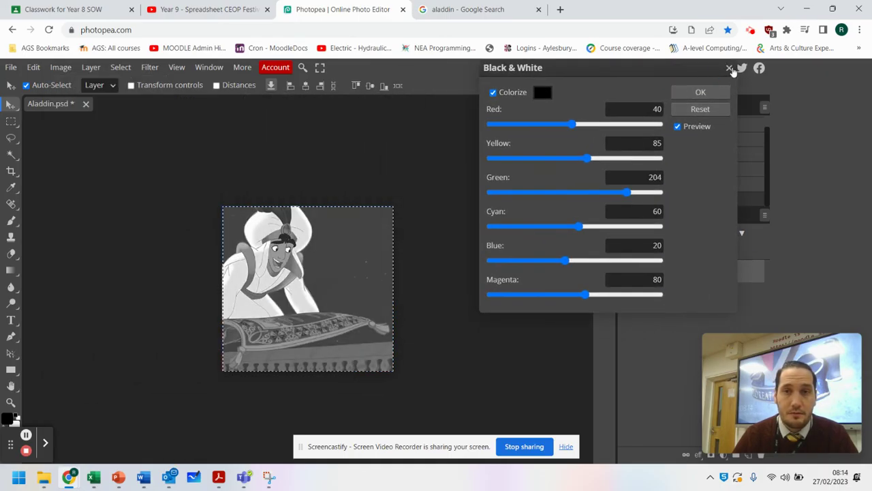
left_click(725, 68)
Step: Preview Photo Filter with density lowered to 0%, then close it unapplied
left_click(61, 68)
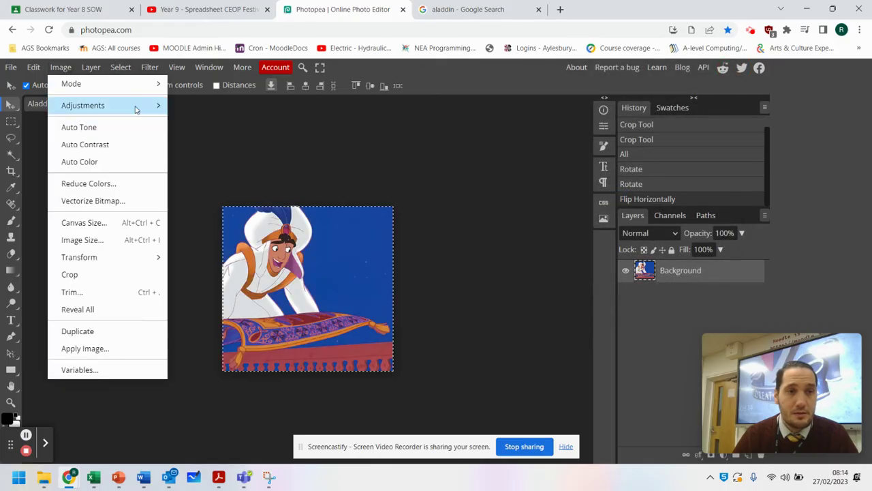
mouse_move(163, 107)
left_click(250, 250)
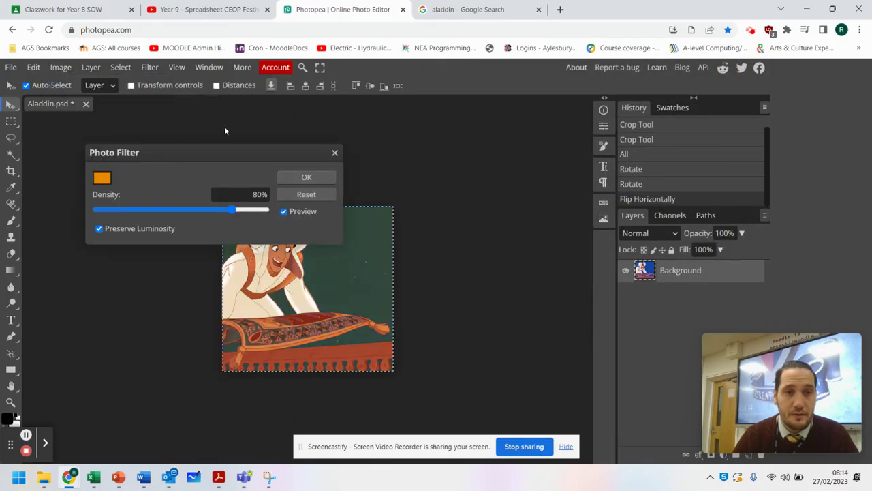
left_click_drag(250, 152, 318, 78)
left_click_drag(299, 137, 143, 135)
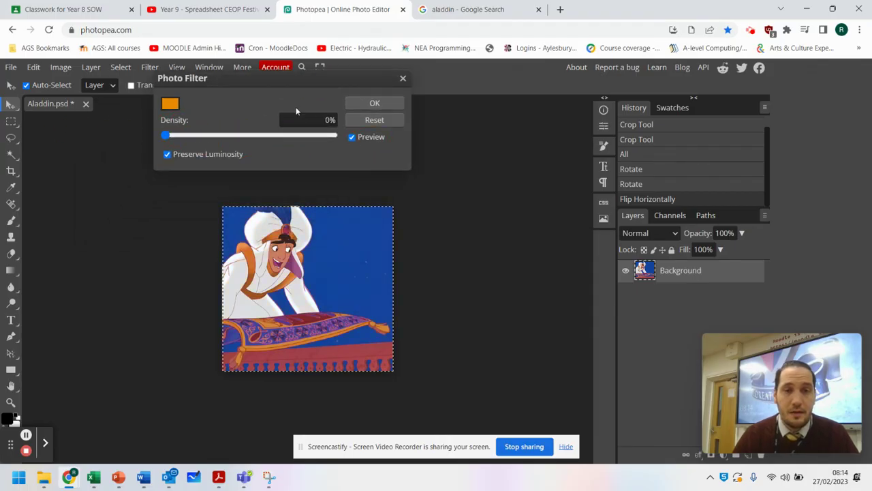
left_click(403, 80)
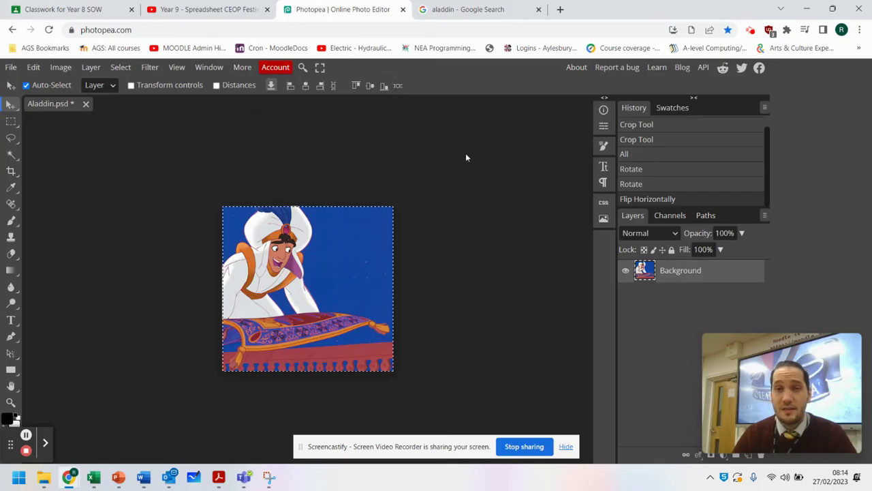